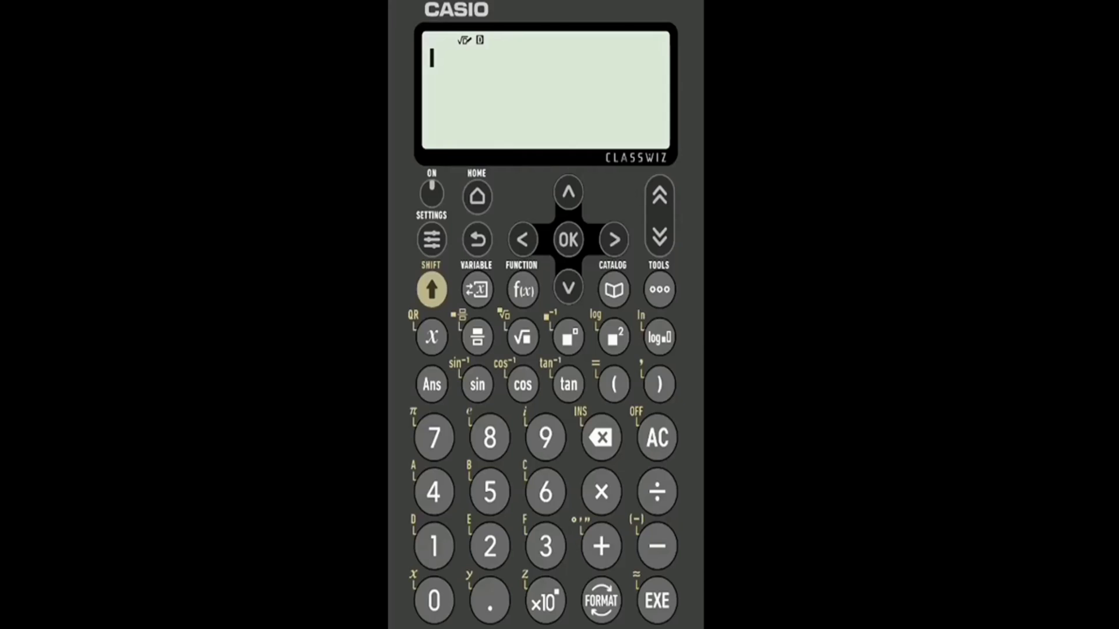
Step: Show the variable memory list, where A–F, x, y and z all read 0
left_click(477, 290)
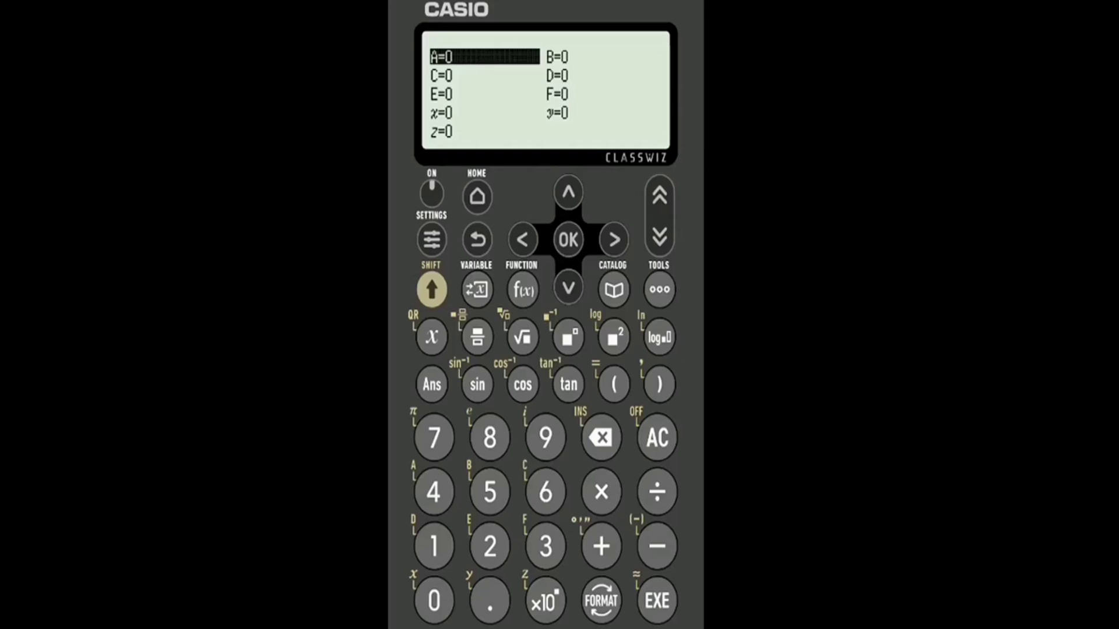
Step: Store the value 3 in variable x
left_click(568, 288)
left_click(569, 287)
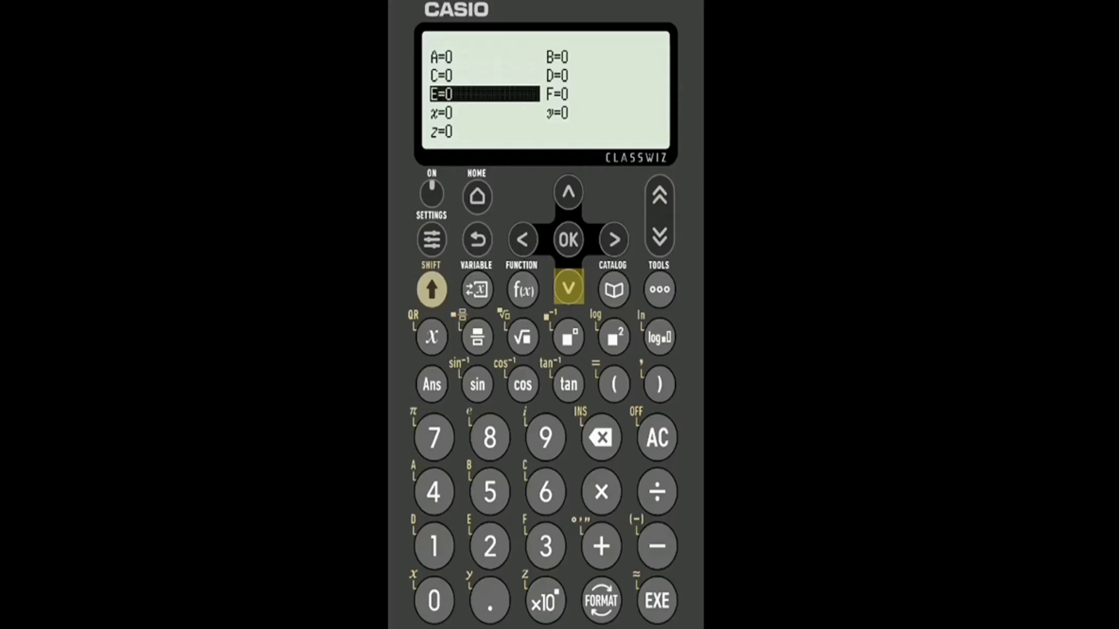
left_click(568, 288)
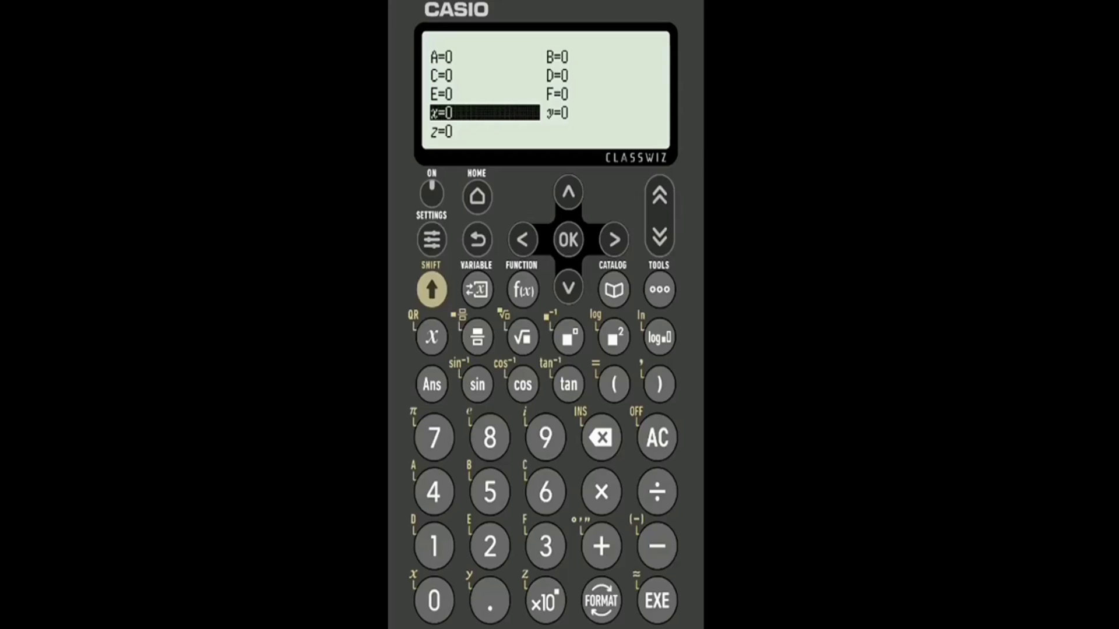
left_click(545, 546)
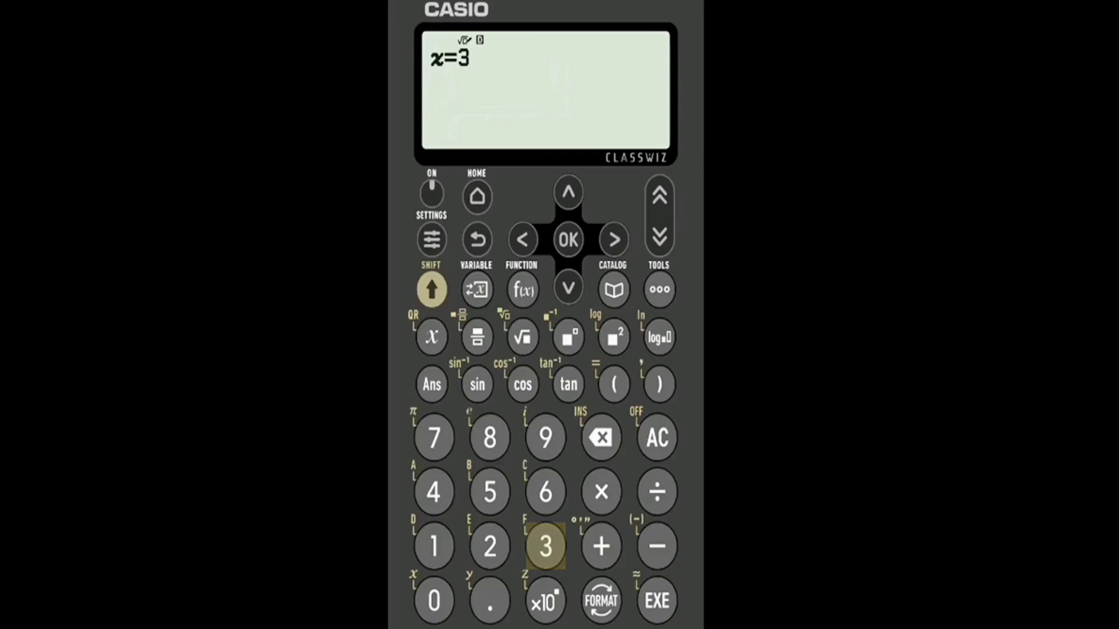
left_click(656, 600)
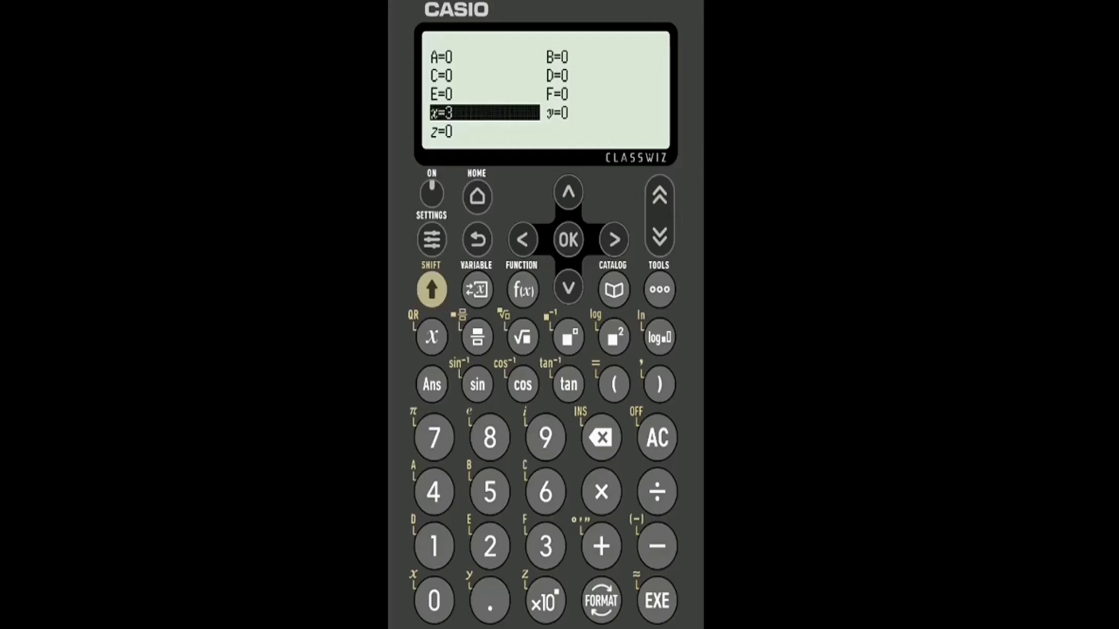
Step: Store the value 2 in variable y
left_click(614, 240)
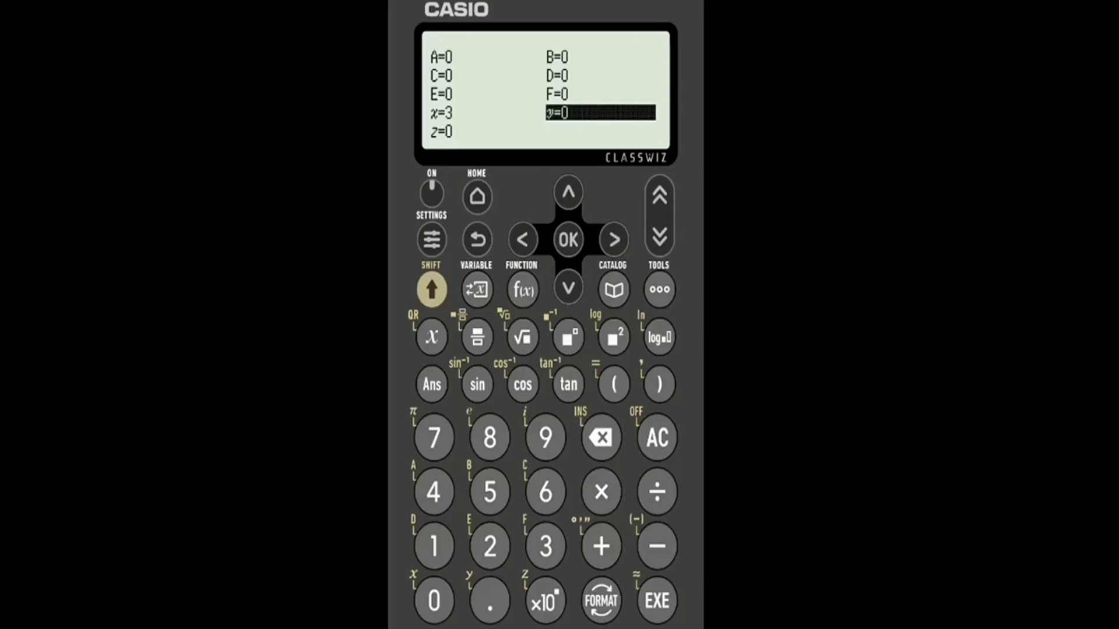
left_click(490, 546)
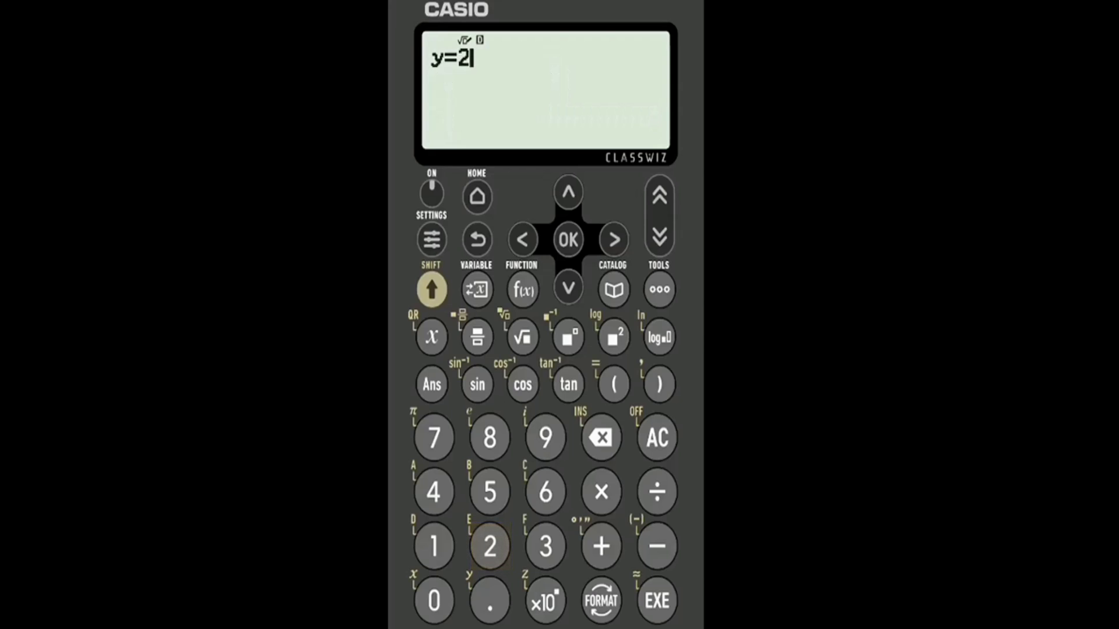
left_click(656, 601)
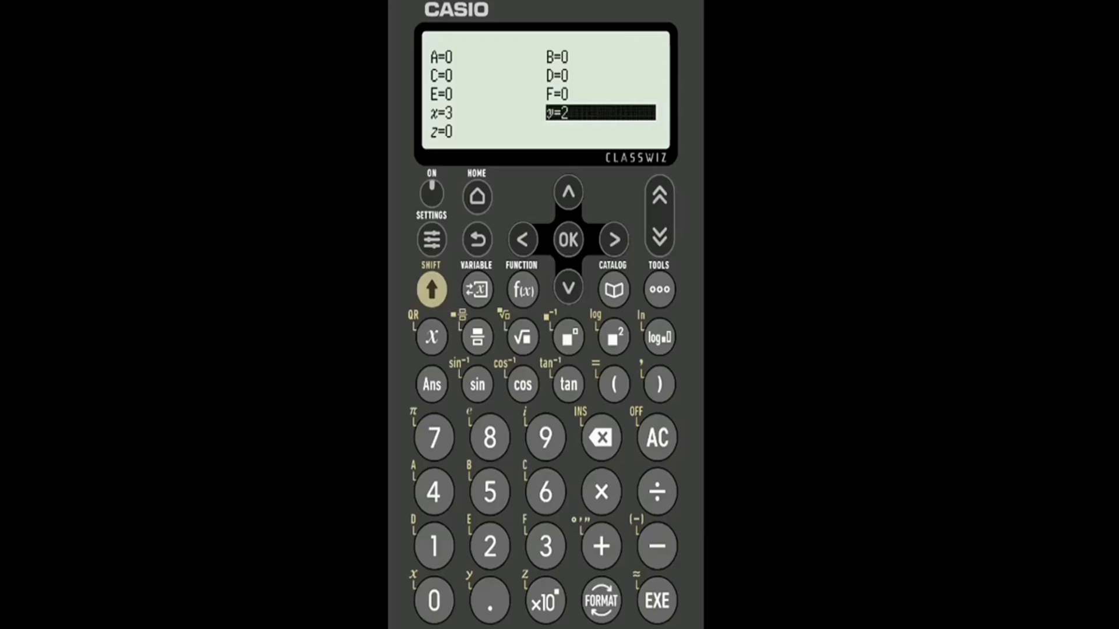
Step: On a blank calculation line, enter 2x with the stored x and evaluate it to 6
left_click(658, 438)
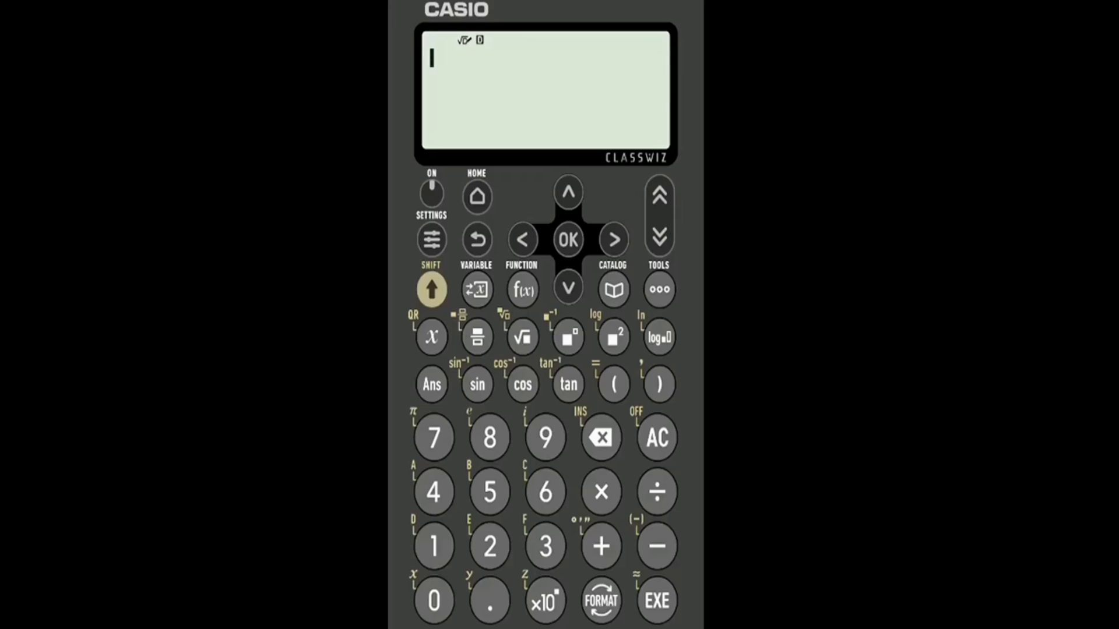
left_click(490, 546)
left_click(431, 290)
left_click(435, 600)
left_click(602, 437)
left_click(432, 336)
key("Return")
Step: Clear the 2x result, evaluate 3y to 6, then clear the display
key("Escape")
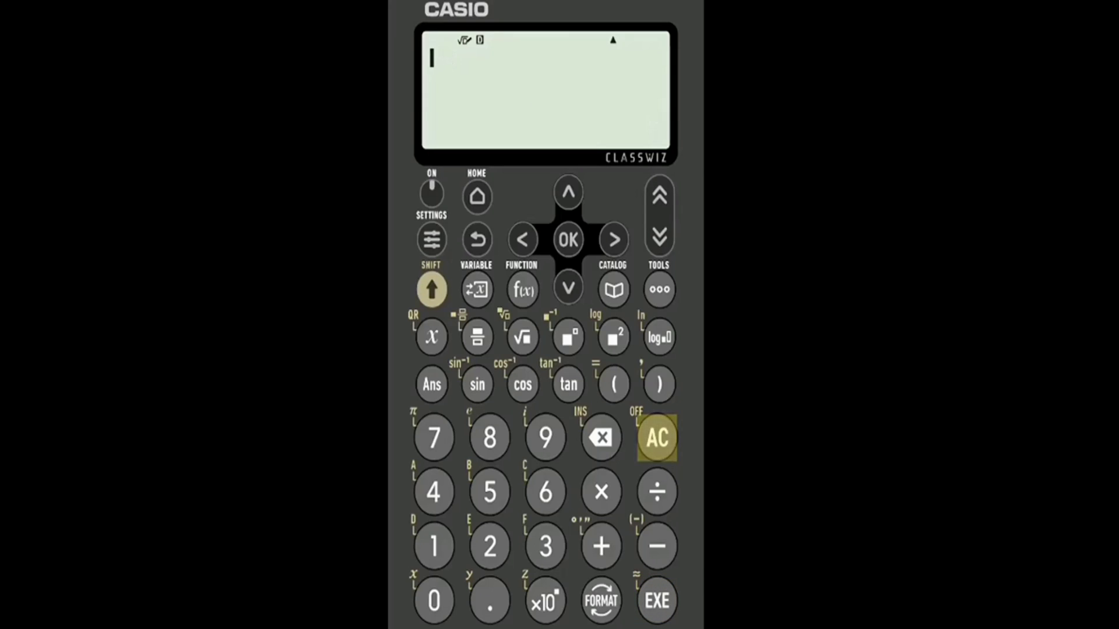
type("3")
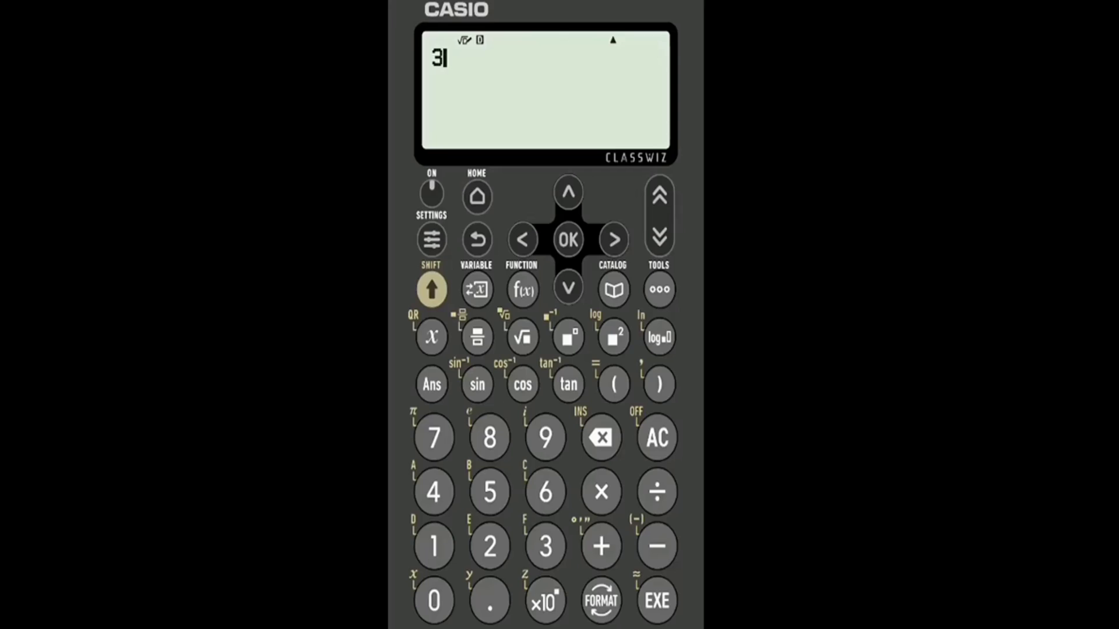
left_click(431, 290)
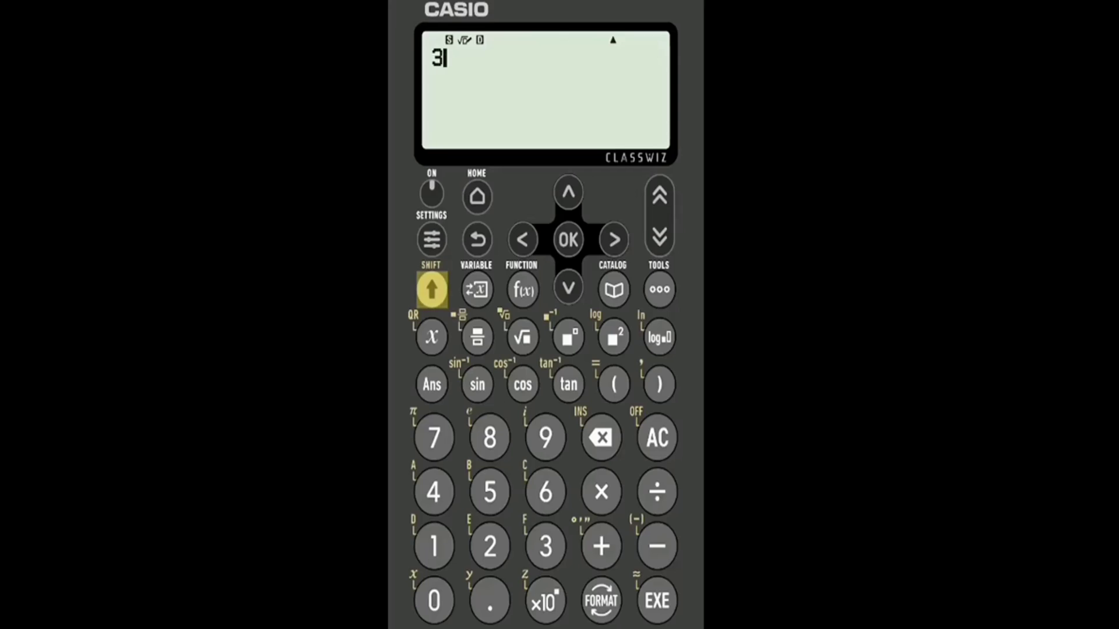
left_click(489, 601)
left_click(657, 600)
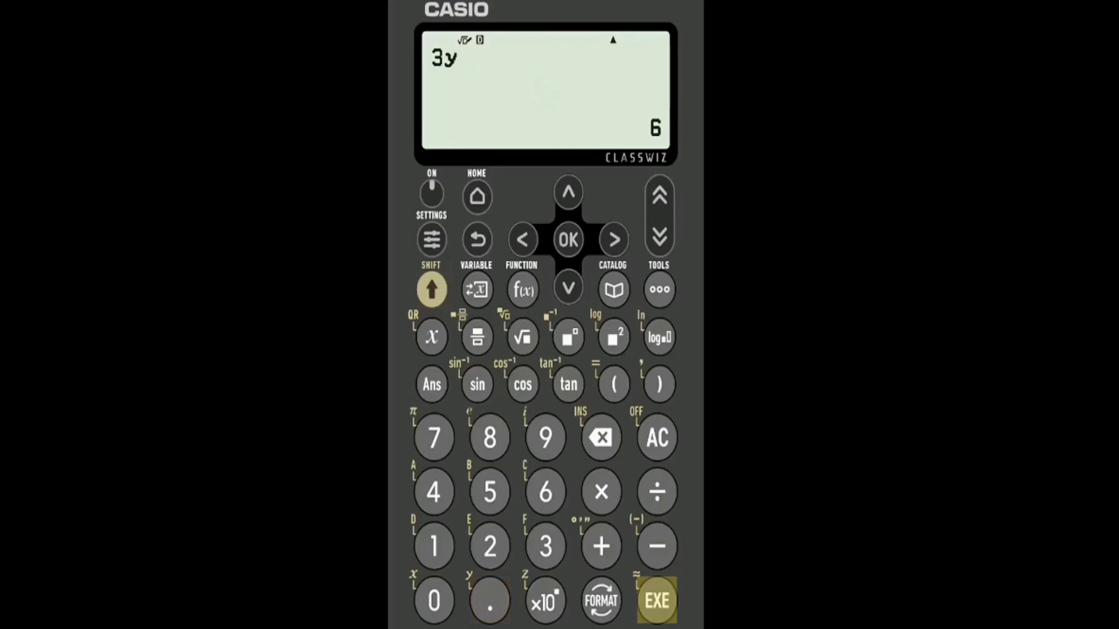
left_click(657, 438)
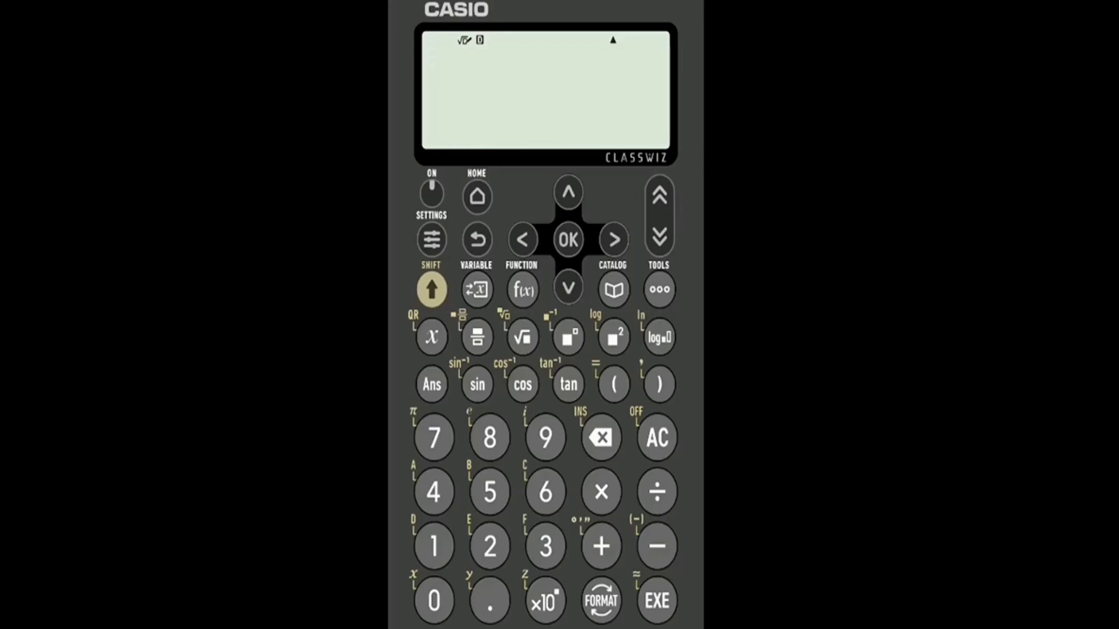
Step: Confirm Settings > Reset > Initialize All, then open the Calculate app
left_click(430, 239)
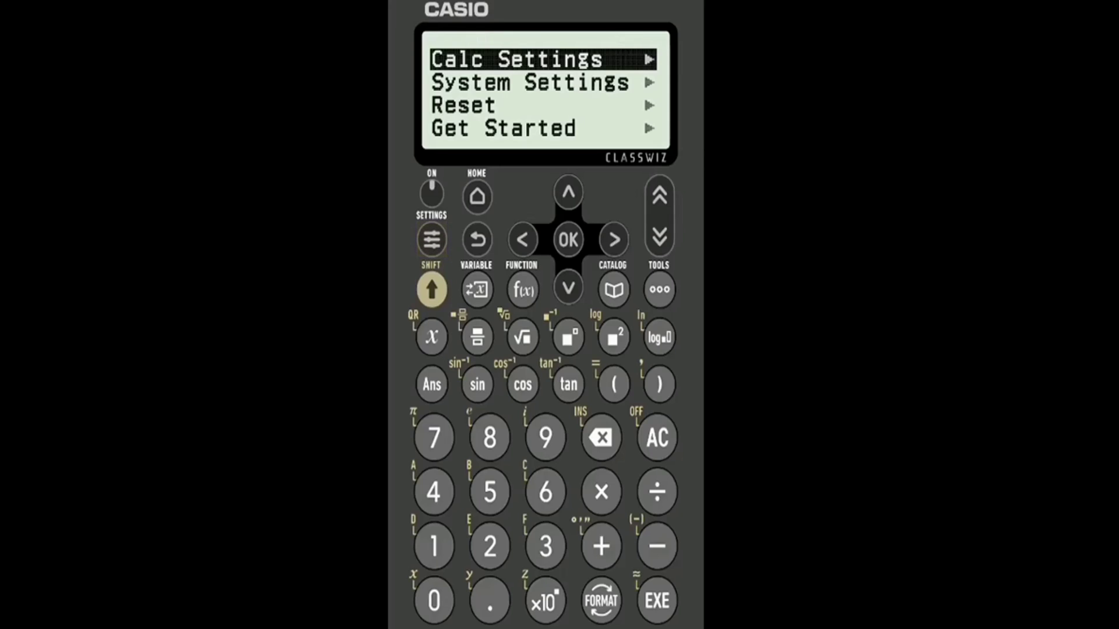
left_click(569, 288)
left_click(568, 288)
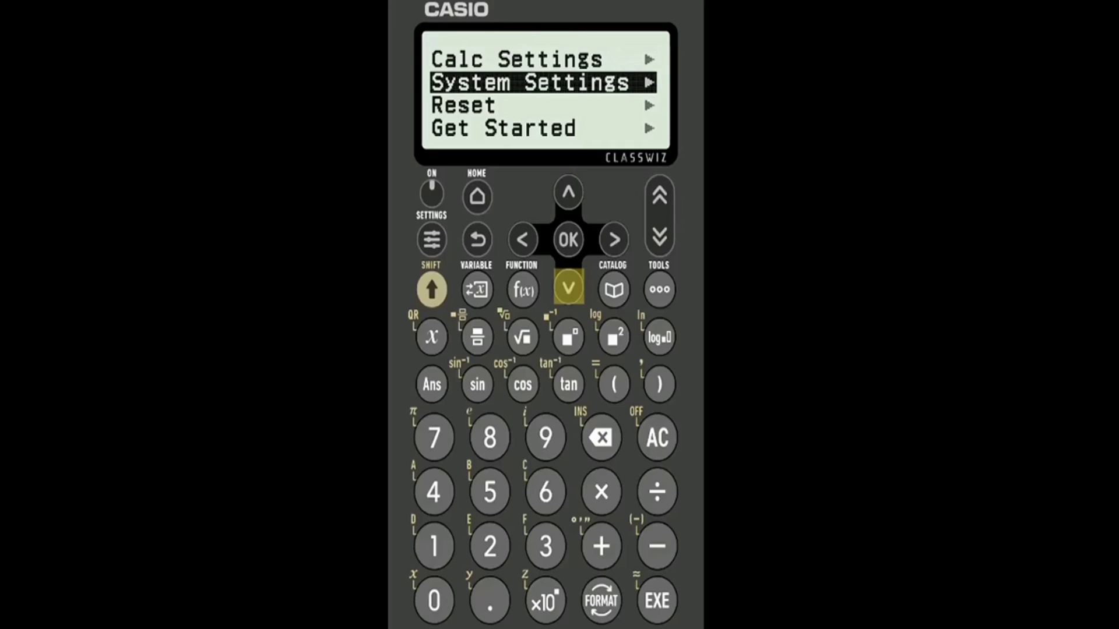
left_click(657, 601)
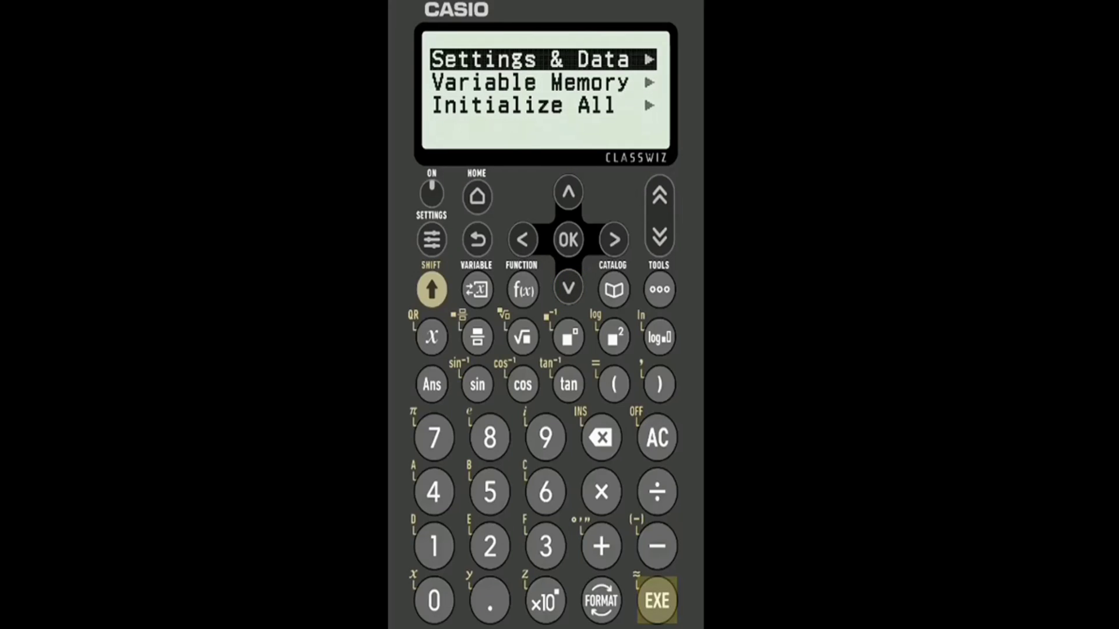
left_click(568, 193)
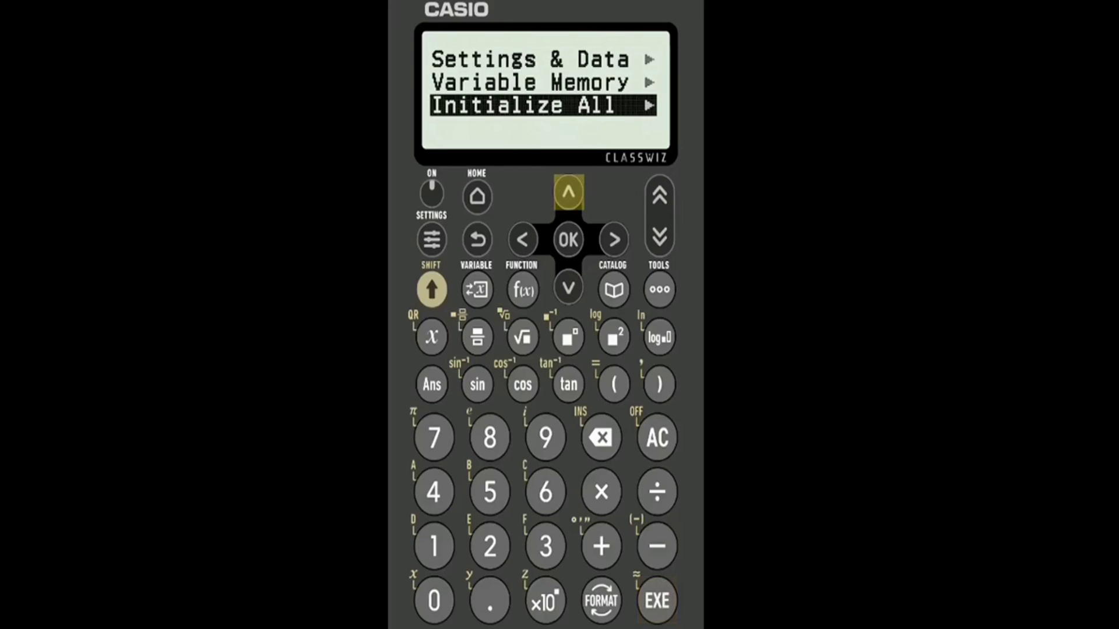
left_click(656, 600)
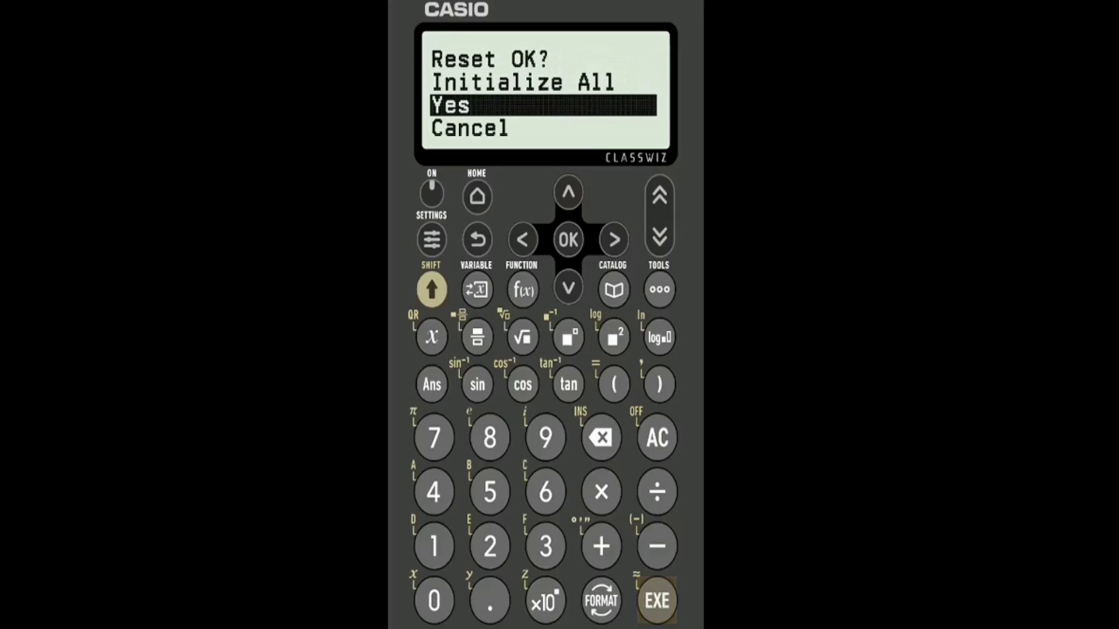
left_click(657, 601)
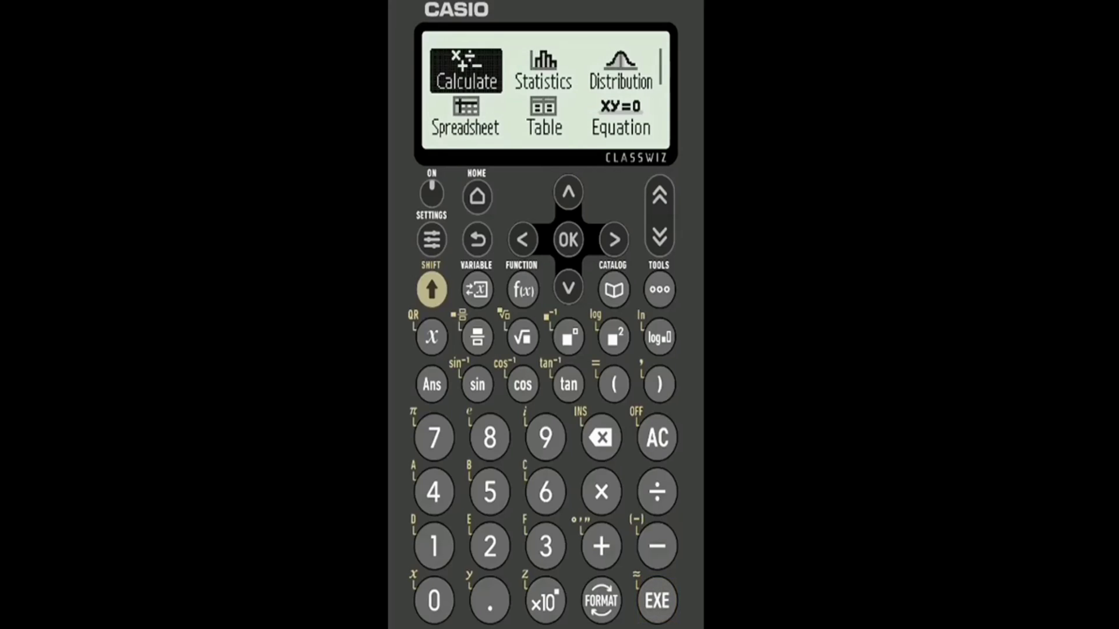
left_click(656, 600)
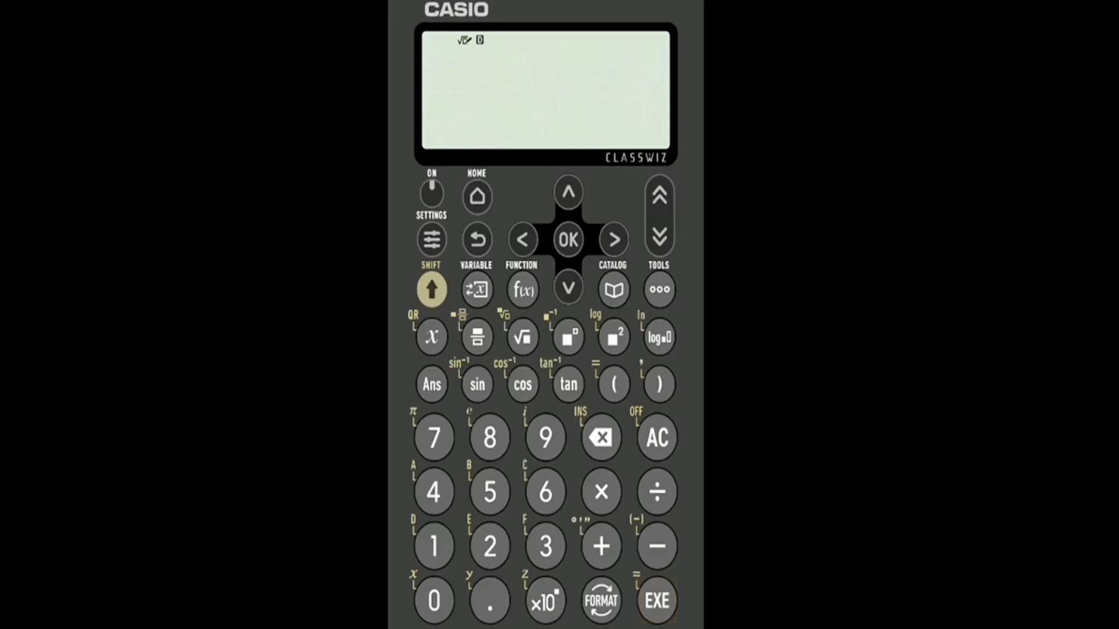